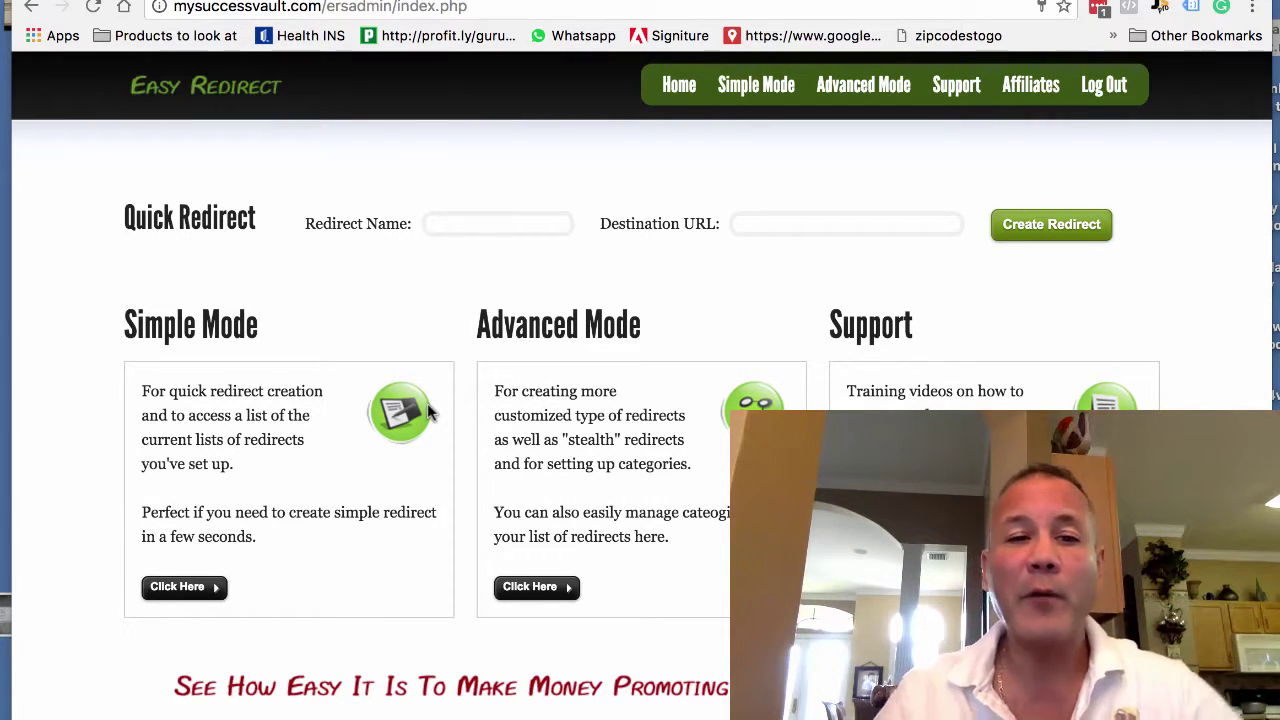
Go from the dashboard to the Simple Mode page.
{"action": "left_click", "coordinate": [165, 590]}
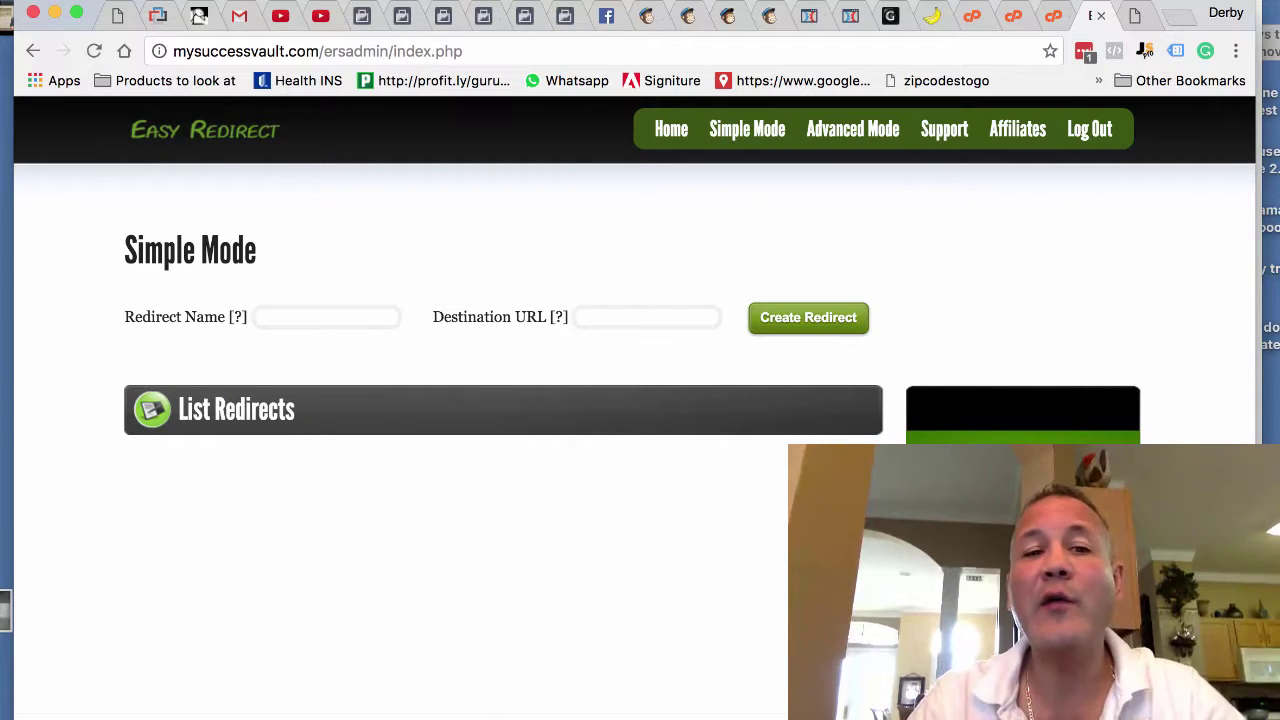
Enter the redirect name and correct its capitals so it reads 'easyredirect'.
{"action": "left_click", "coordinate": [296, 315]}
{"action": "type", "text": "EasyRedirect"}
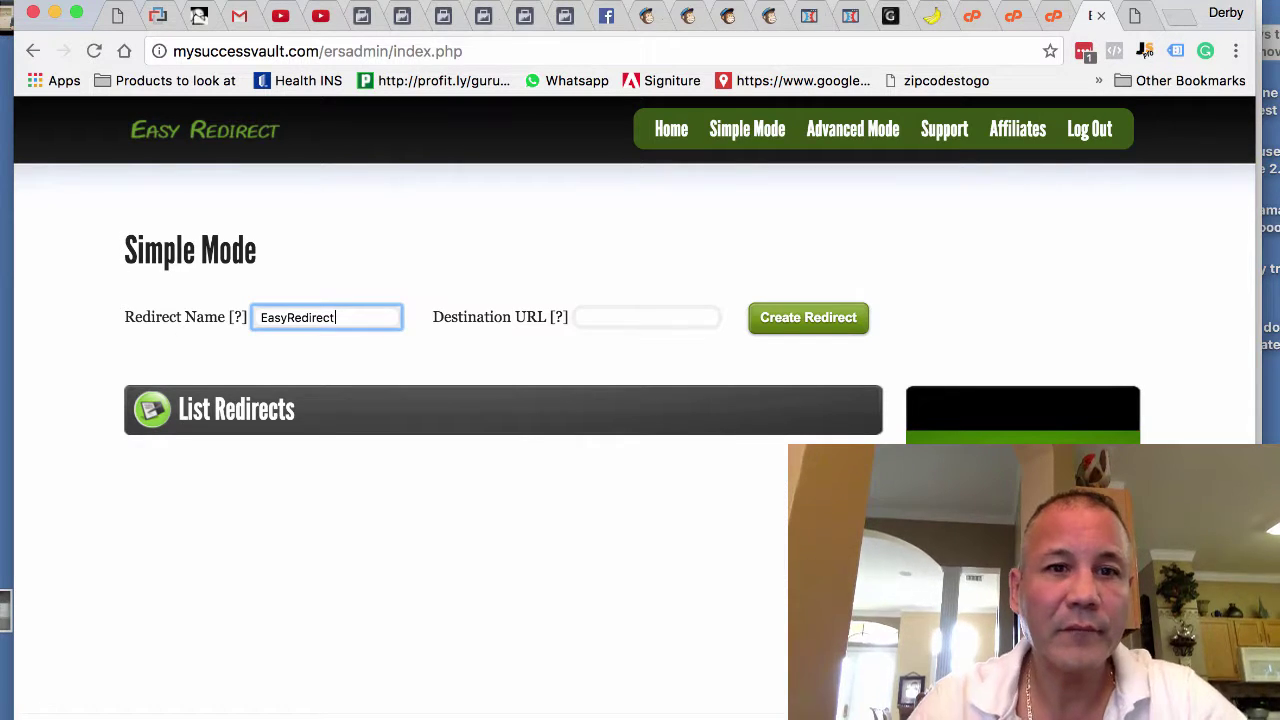
{"action": "left_click", "coordinate": [297, 352]}
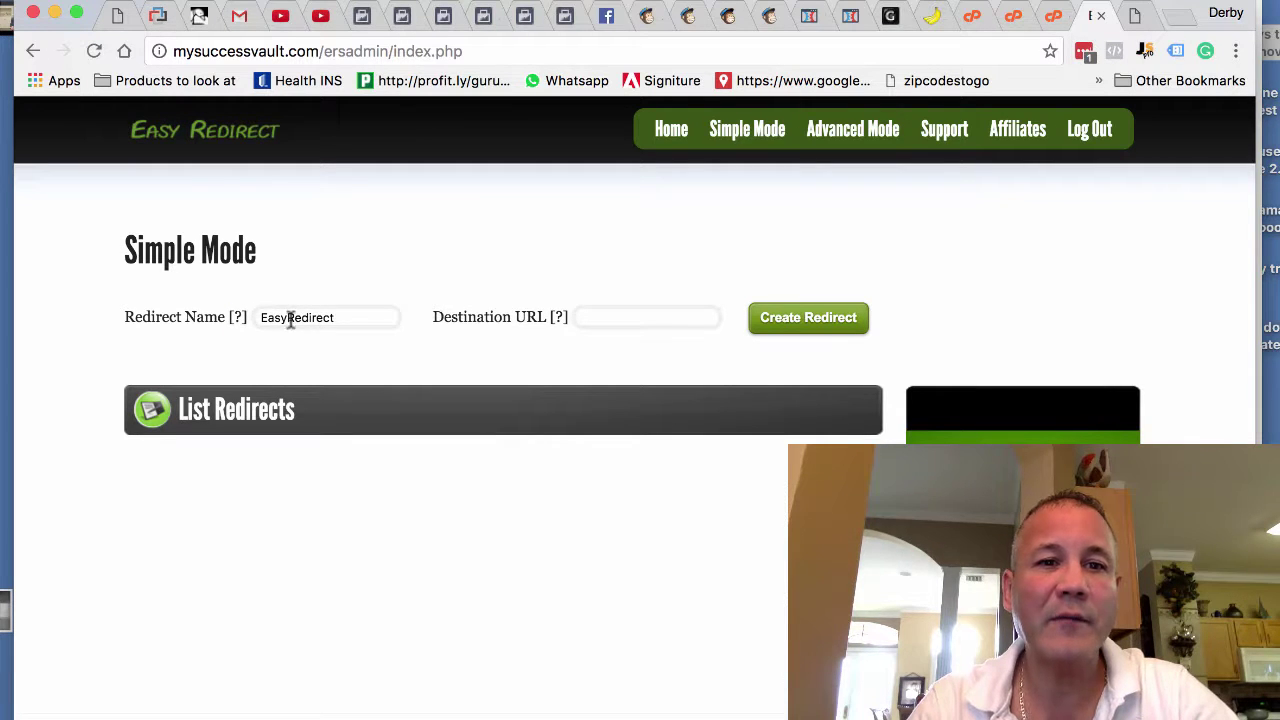
{"action": "left_click", "coordinate": [291, 318]}
{"action": "key", "text": "BackSpace"}
{"action": "type", "text": "r"}
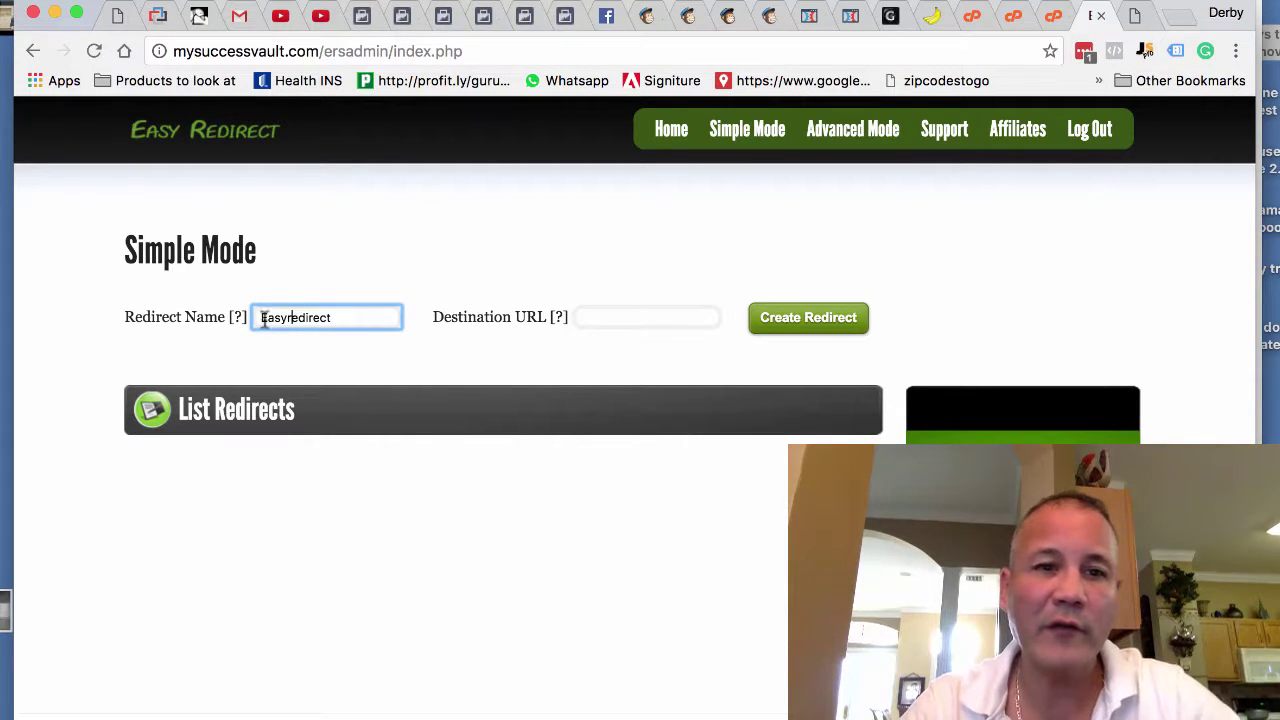
{"action": "left_click", "coordinate": [265, 318]}
{"action": "key", "text": "BackSpace"}
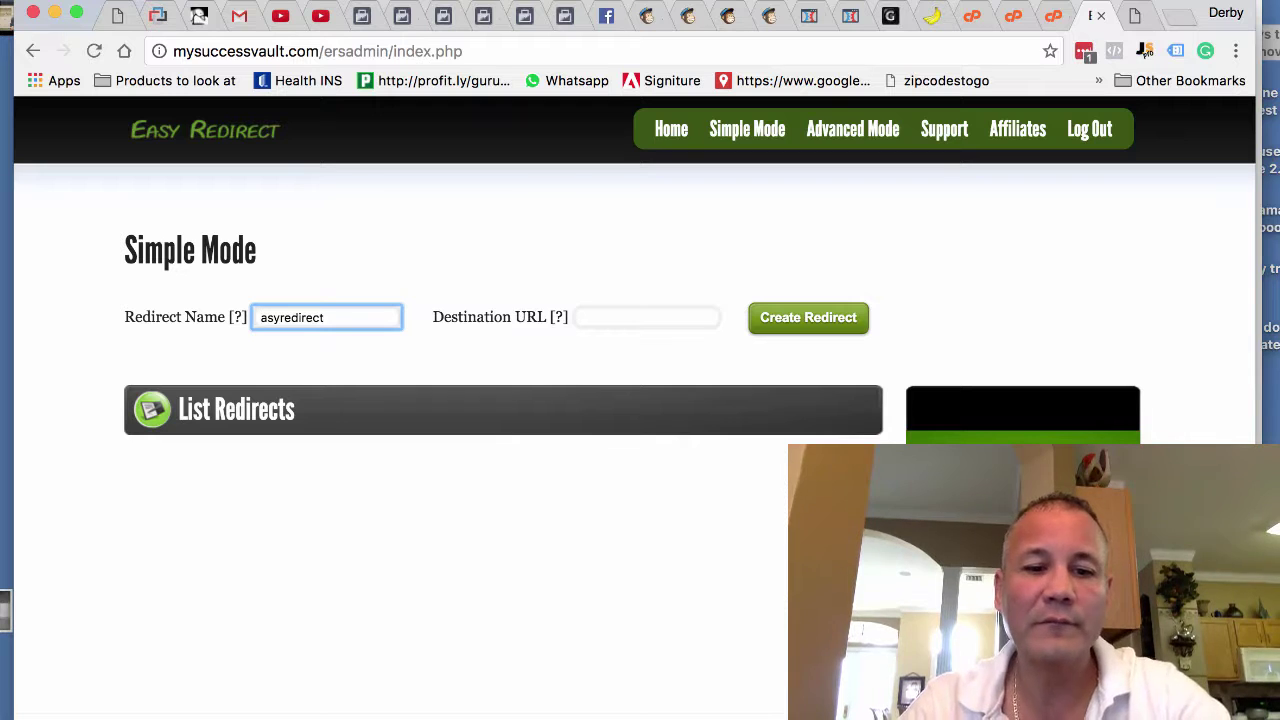
{"action": "type", "text": "e"}
{"action": "left_click", "coordinate": [514, 368]}
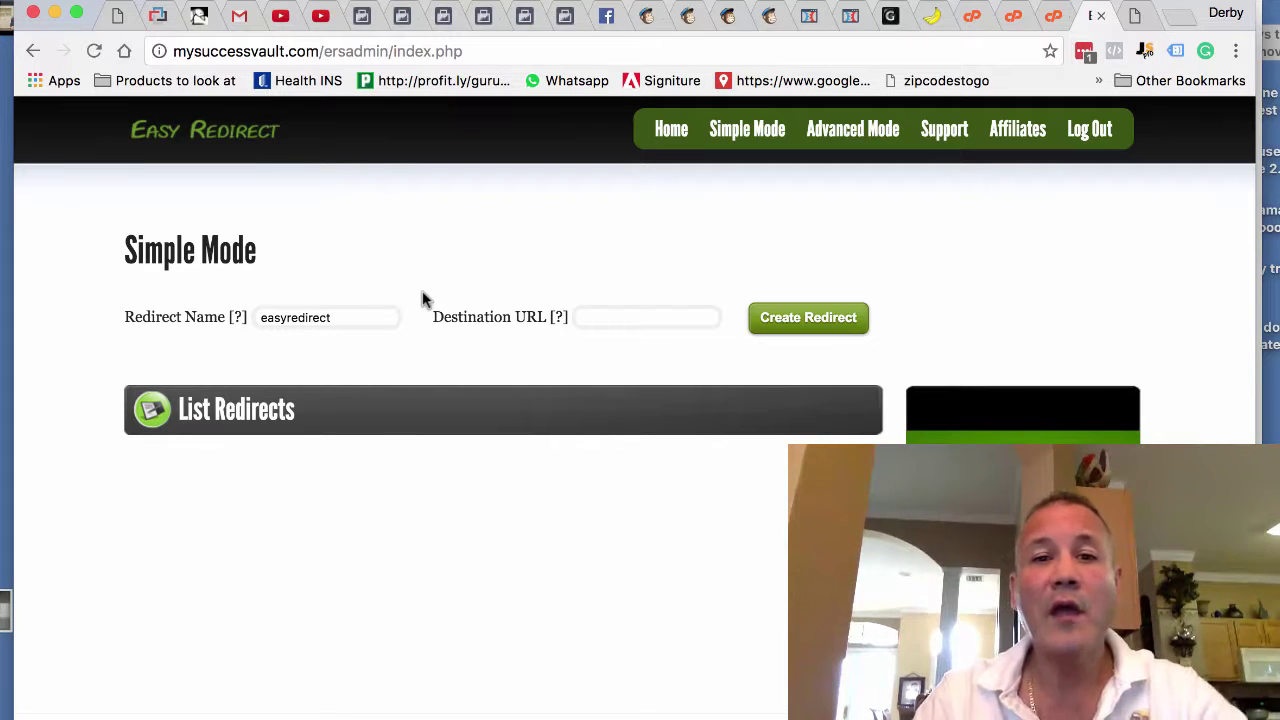
{"action": "left_click", "coordinate": [624, 319]}
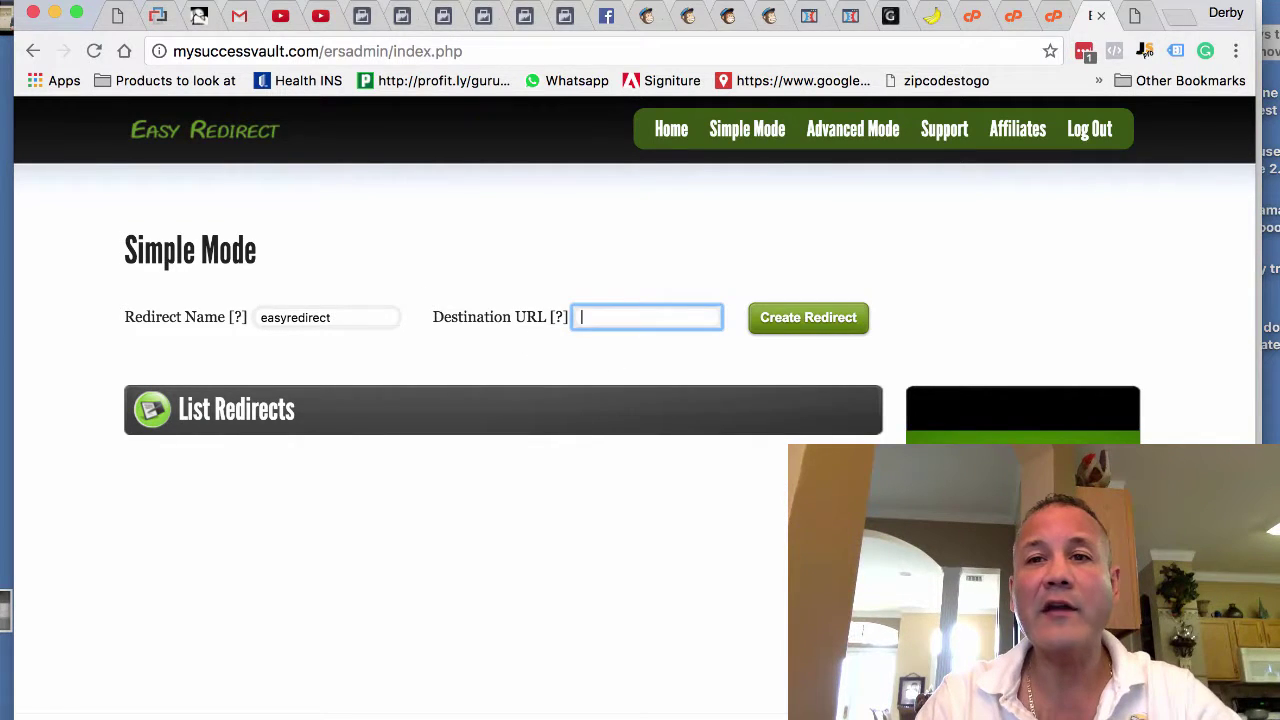
{"action": "key", "text": "super+Tab"}
{"action": "left_click", "coordinate": [730, 297]}
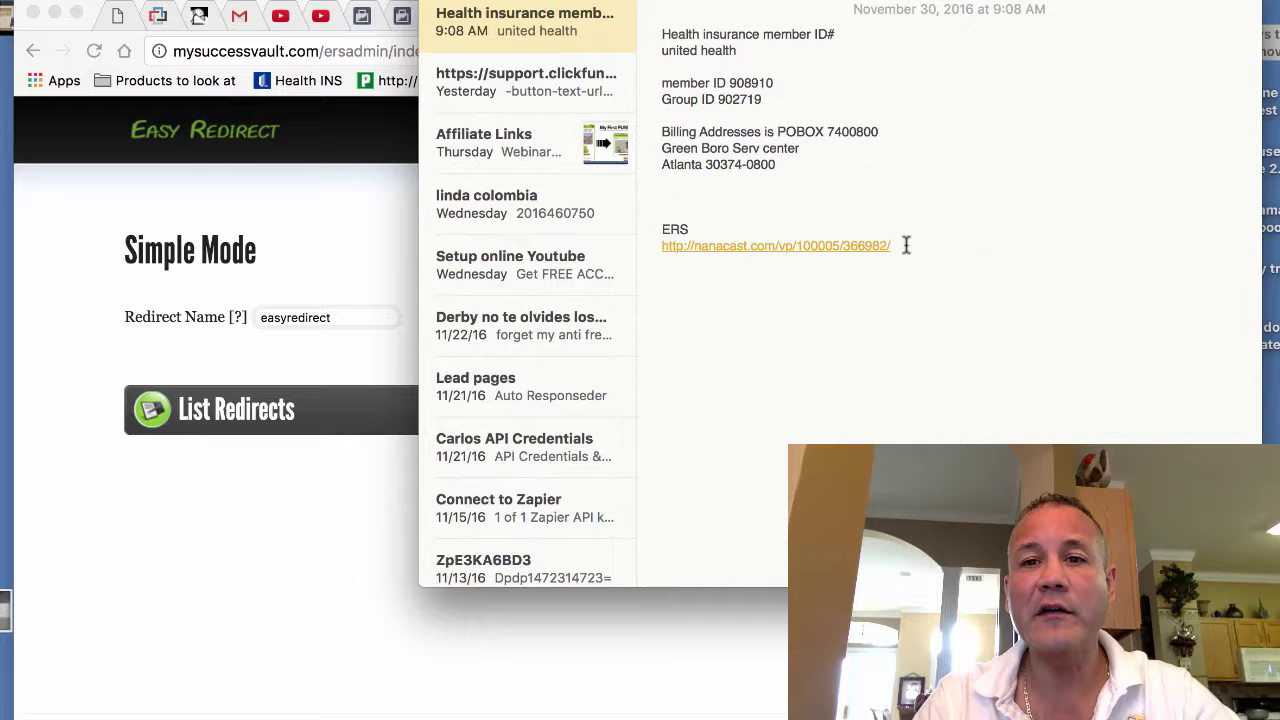
{"action": "left_click_drag", "start_coordinate": [906, 245], "coordinate": [658, 246]}
{"action": "left_click", "coordinate": [354, 249]}
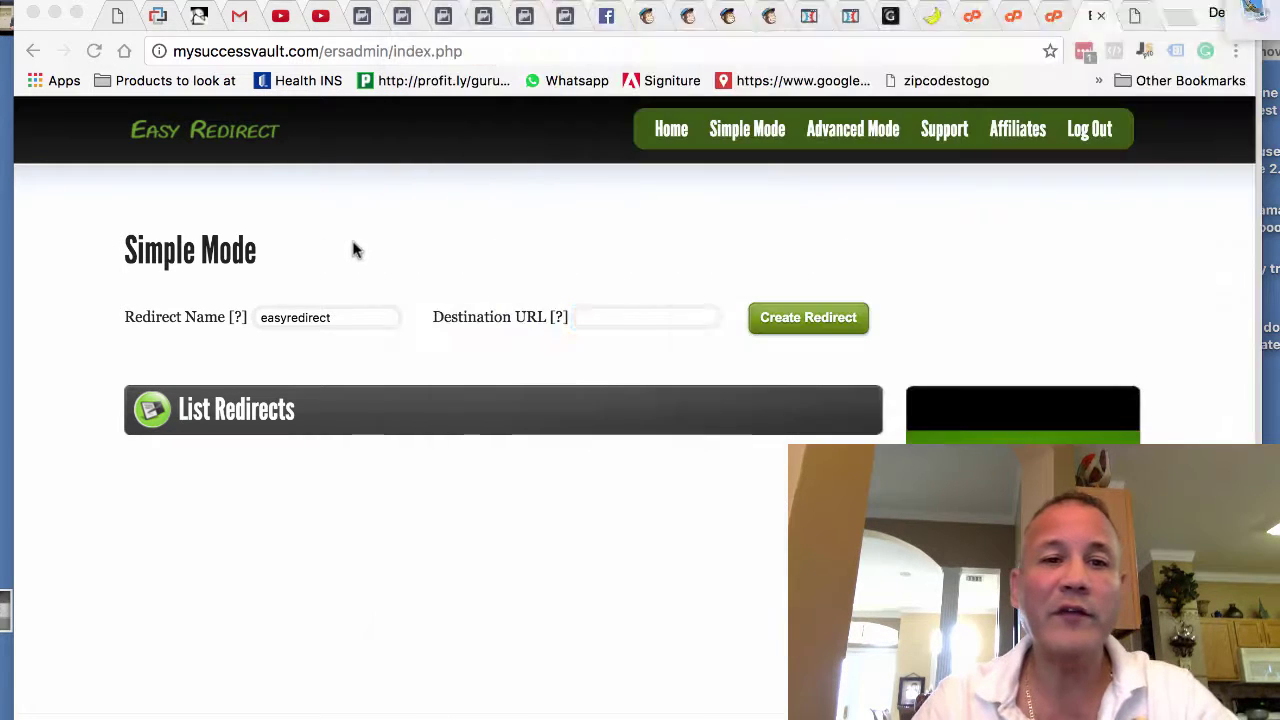
{"action": "left_click", "coordinate": [615, 320]}
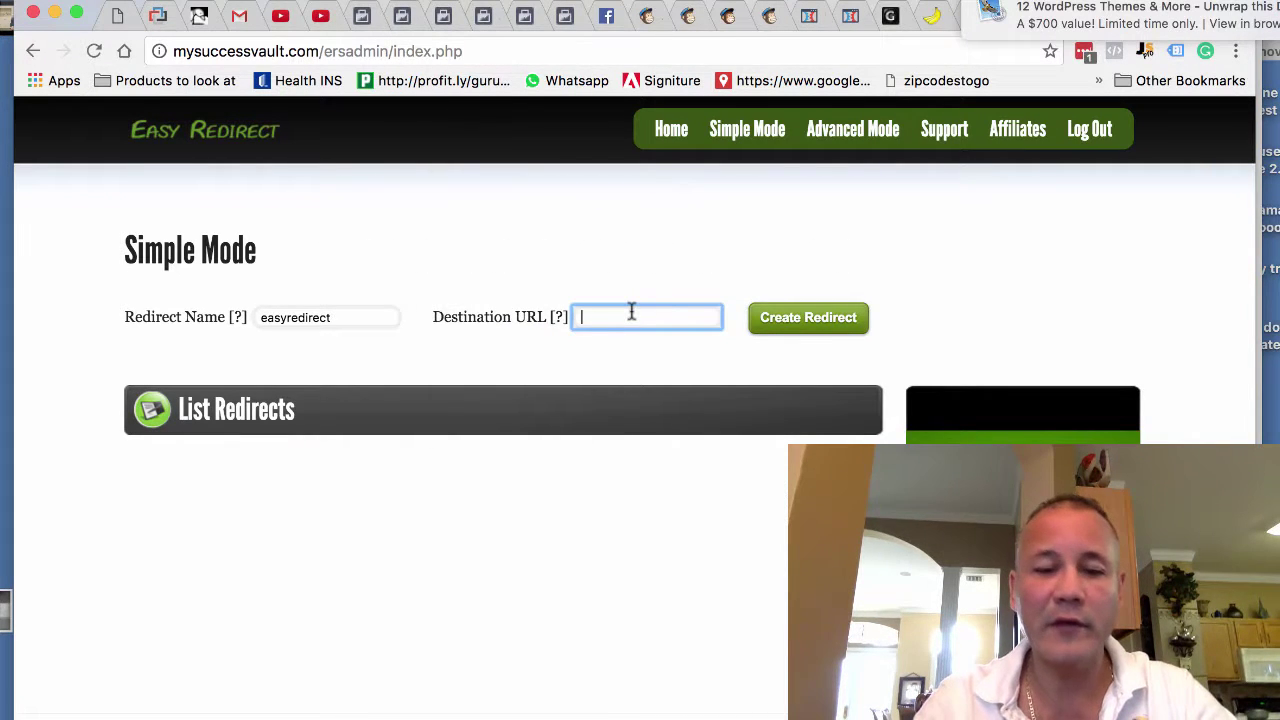
{"action": "key", "text": "super+v"}
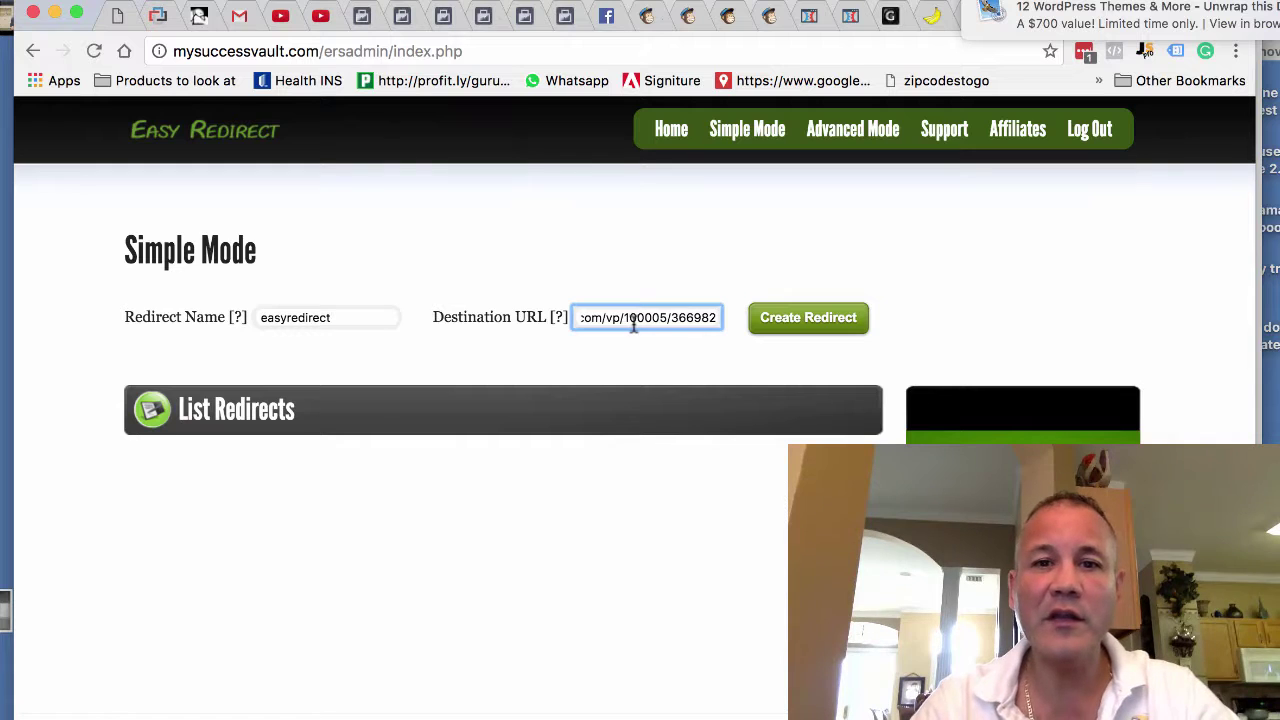
{"action": "left_click_drag", "start_coordinate": [633, 325], "coordinate": [418, 317]}
{"action": "left_click", "coordinate": [557, 396]}
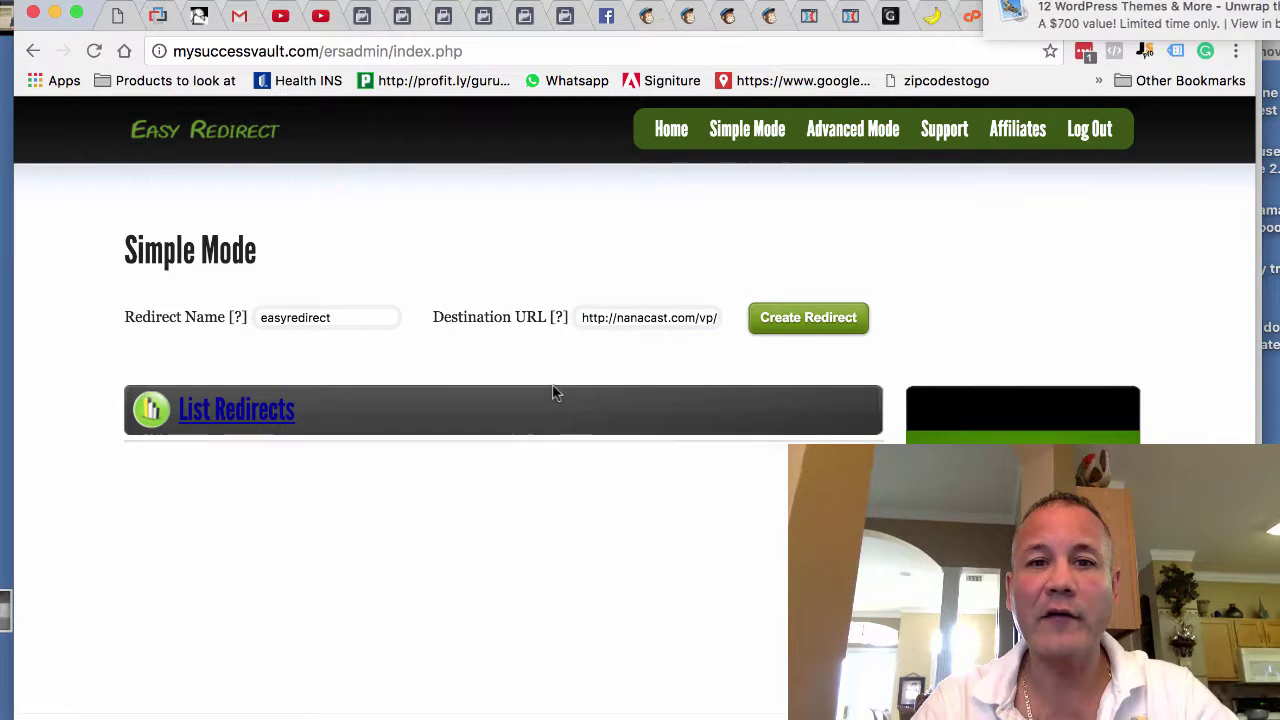
Create the redirect and follow the new mysuccessvault.com/easyredirect link.
{"action": "left_click", "coordinate": [817, 320]}
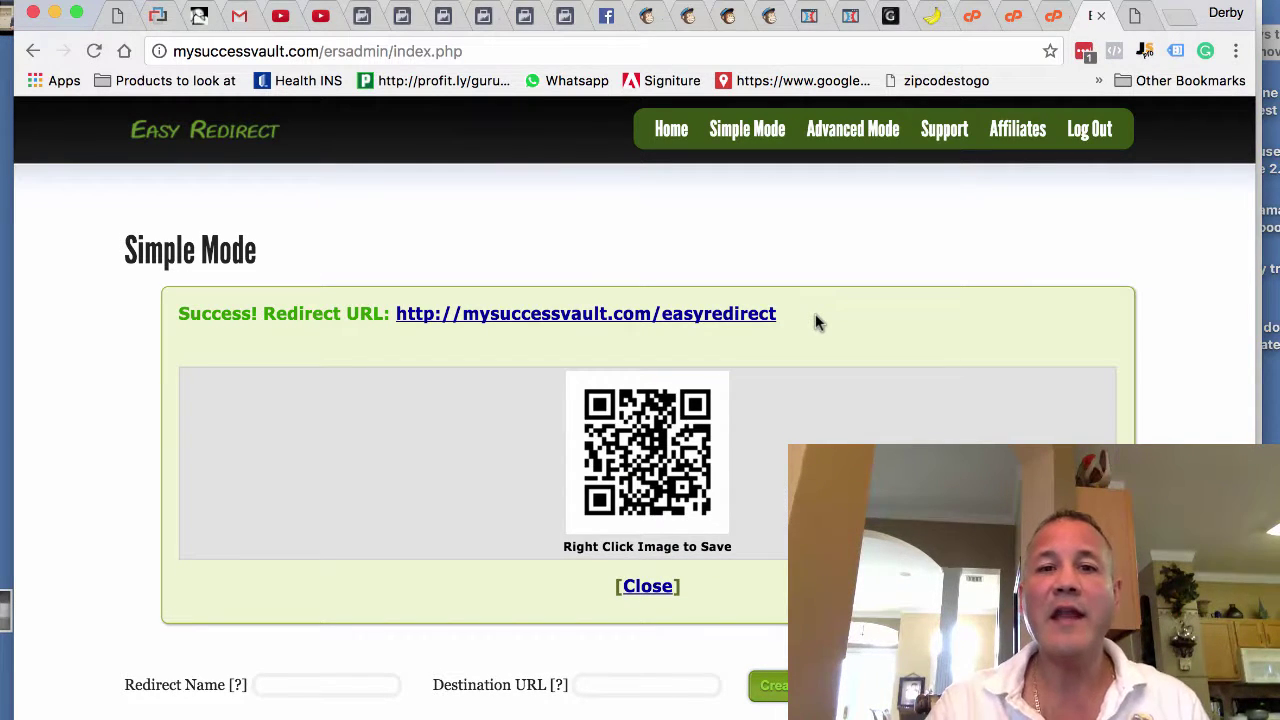
{"action": "left_click", "coordinate": [625, 316]}
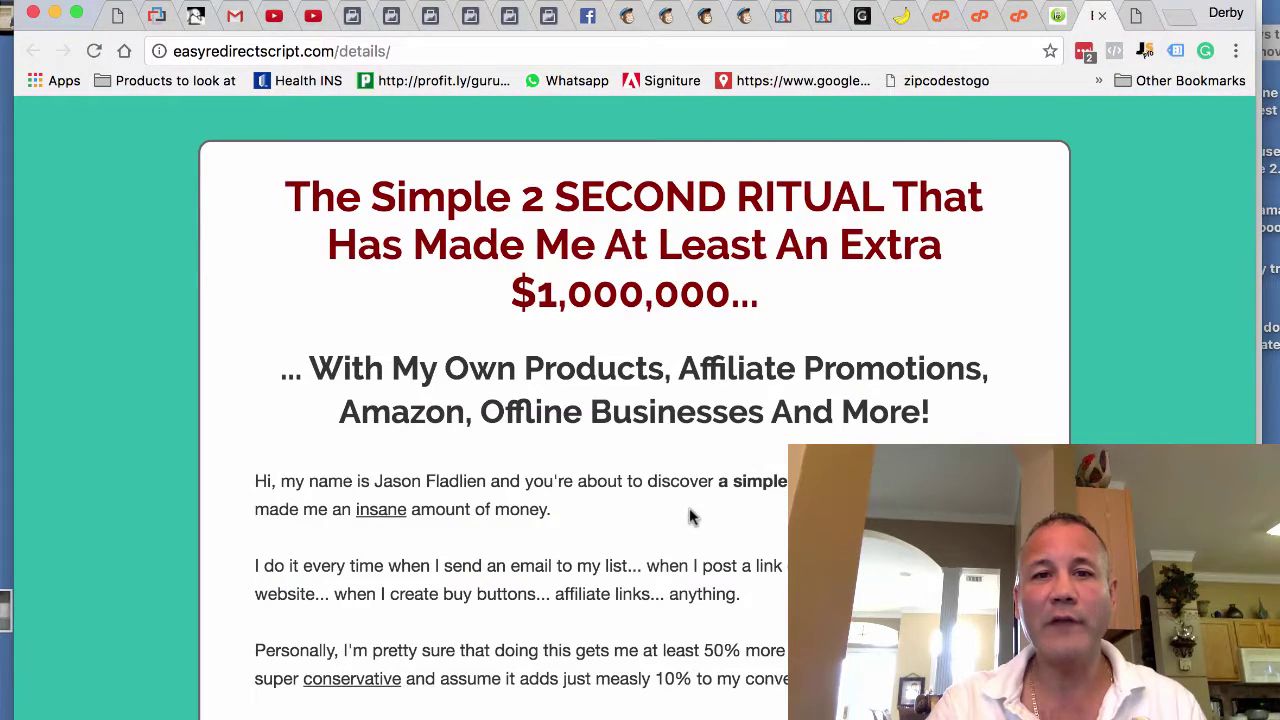
Scroll through the easyredirectscript.com sales page the redirect landed on.
{"action": "scroll", "coordinate": [690, 515], "scroll_direction": "down", "scroll_amount": 5}
{"action": "scroll", "coordinate": [690, 515], "scroll_direction": "down", "scroll_amount": 3}
{"action": "scroll", "coordinate": [690, 515], "scroll_direction": "down", "scroll_amount": 8}
{"action": "scroll", "coordinate": [690, 515], "scroll_direction": "down", "scroll_amount": 2}
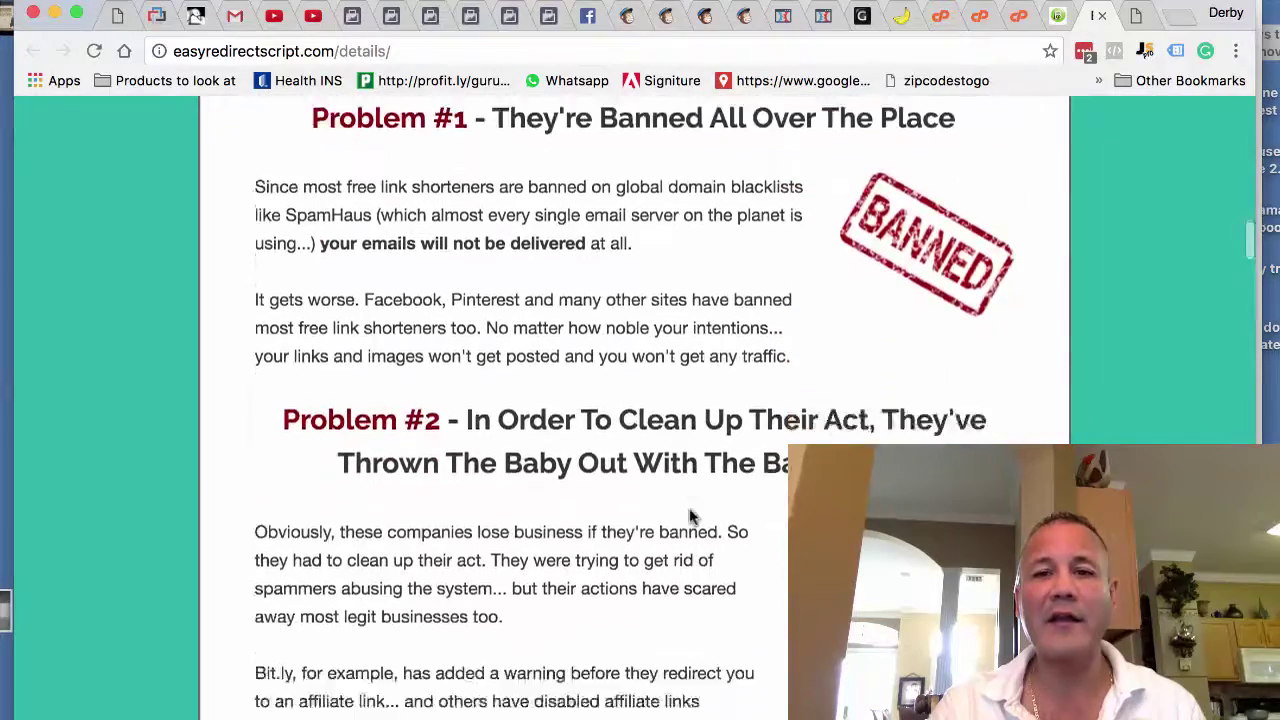
{"action": "scroll", "coordinate": [690, 515], "scroll_direction": "down", "scroll_amount": 5}
{"action": "scroll", "coordinate": [690, 515], "scroll_direction": "down", "scroll_amount": 3}
{"action": "scroll", "coordinate": [690, 515], "scroll_direction": "down", "scroll_amount": 8}
{"action": "scroll", "coordinate": [690, 515], "scroll_direction": "down", "scroll_amount": 5}
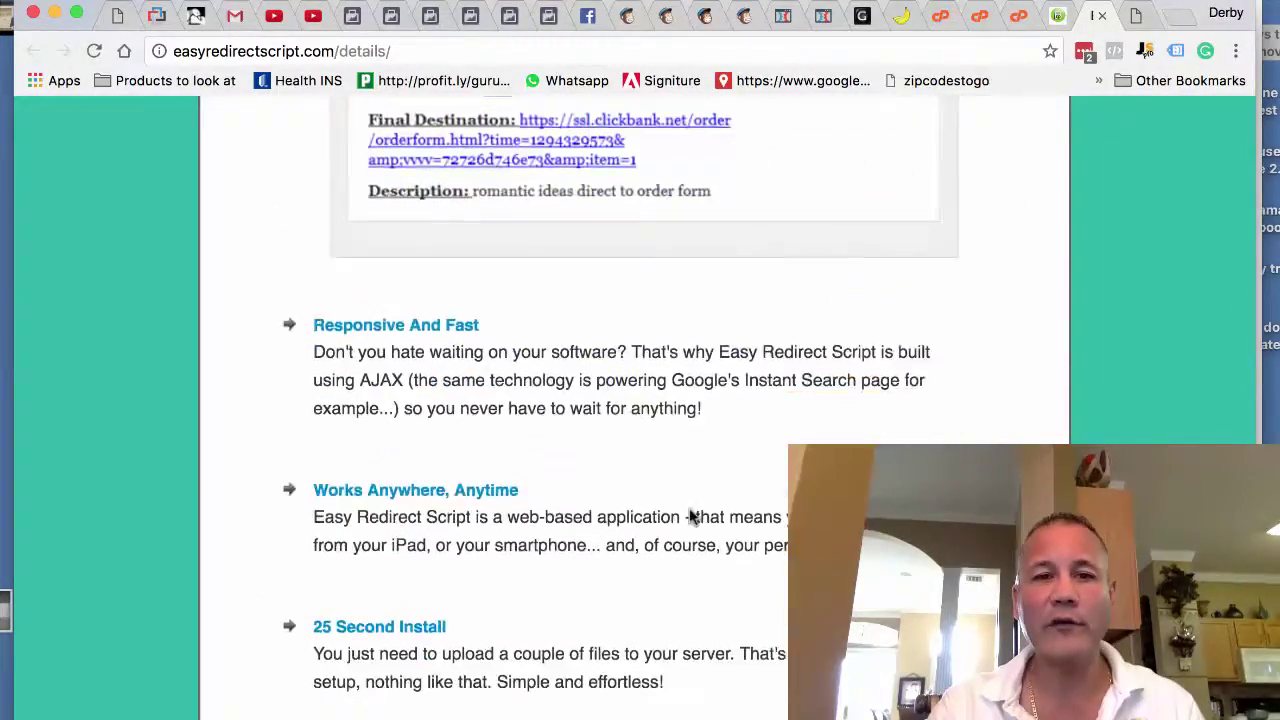
{"action": "scroll", "coordinate": [690, 515], "scroll_direction": "up", "scroll_amount": 5}
{"action": "scroll", "coordinate": [690, 515], "scroll_direction": "up", "scroll_amount": 5}
{"action": "scroll", "coordinate": [690, 515], "scroll_direction": "up", "scroll_amount": 5}
{"action": "scroll", "coordinate": [690, 515], "scroll_direction": "up", "scroll_amount": 10}
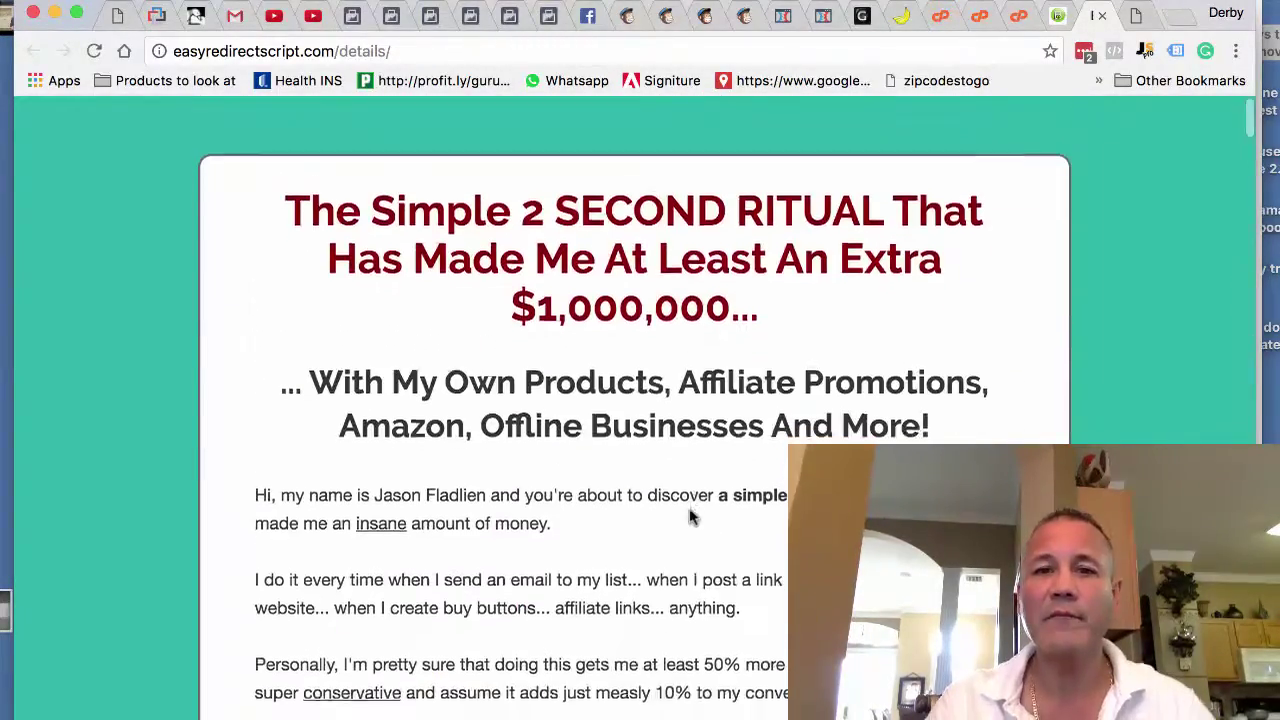
Close the sales-page tab and reload the redirects table with List Redirects.
{"action": "left_click", "coordinate": [1100, 15]}
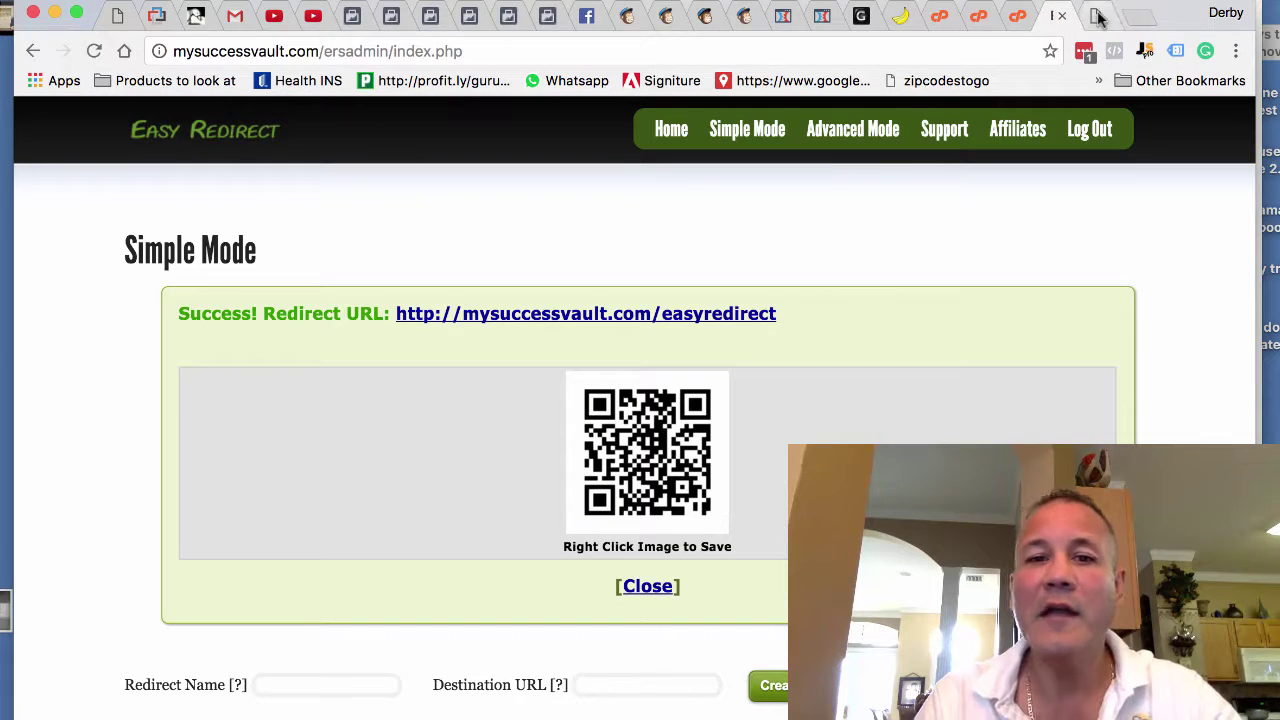
{"action": "scroll", "coordinate": [520, 530], "scroll_direction": "down", "scroll_amount": 4}
{"action": "scroll", "coordinate": [518, 536], "scroll_direction": "down", "scroll_amount": 2}
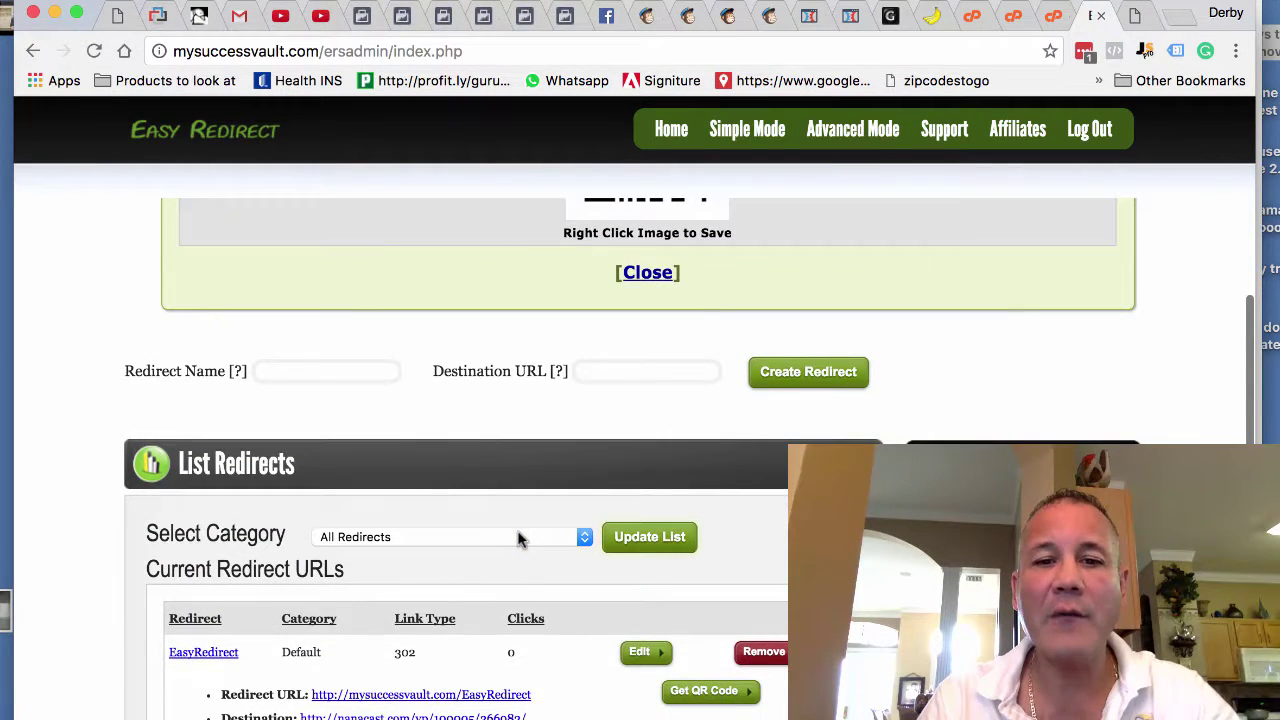
{"action": "scroll", "coordinate": [518, 538], "scroll_direction": "down", "scroll_amount": 2}
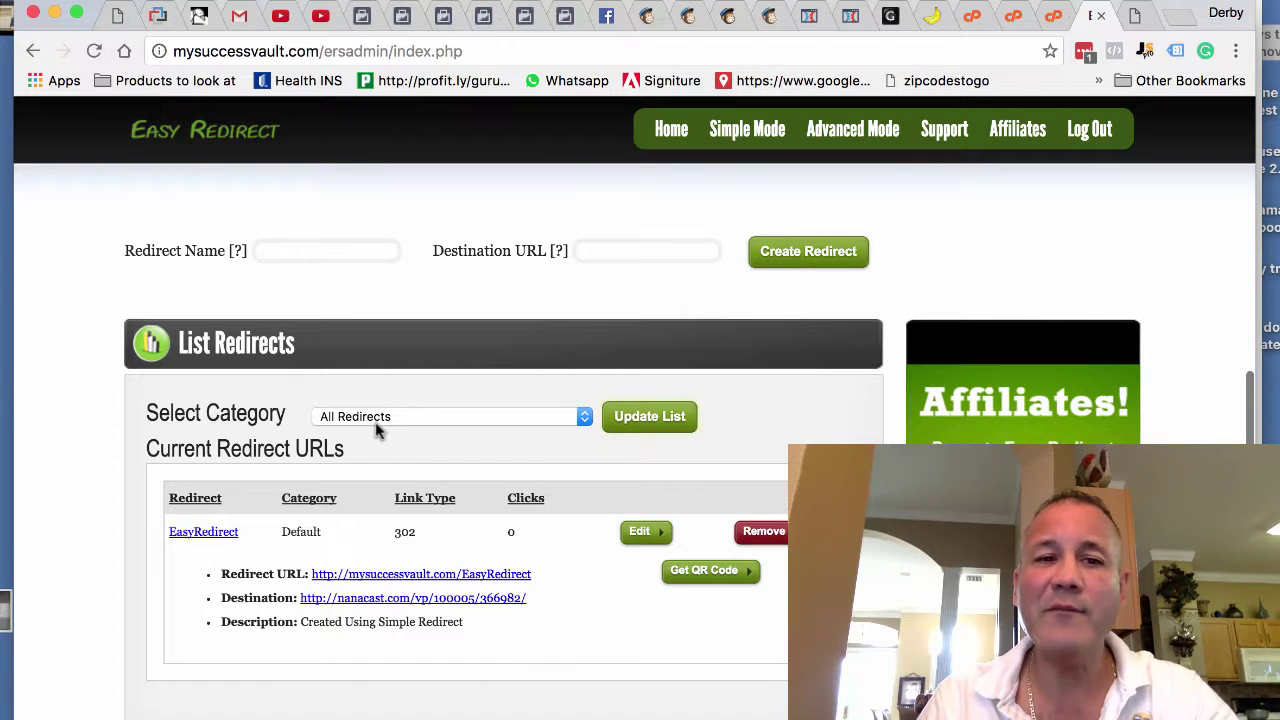
{"action": "left_click", "coordinate": [401, 350]}
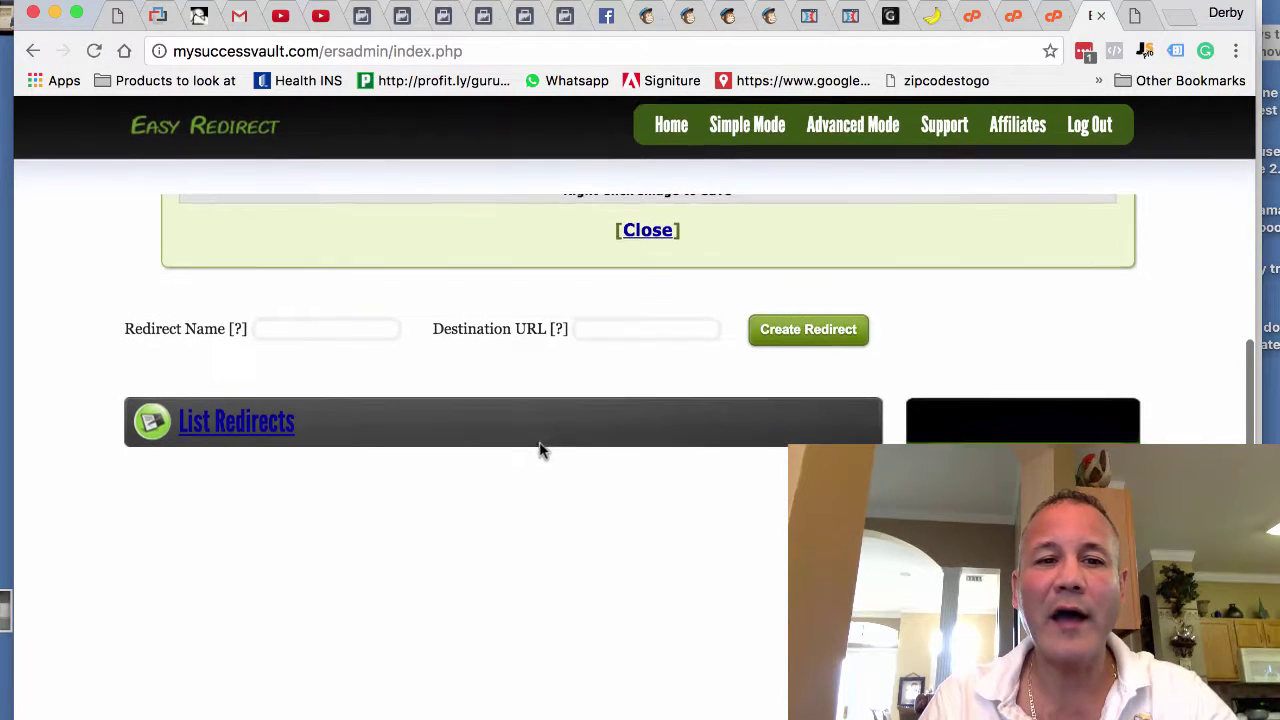
{"action": "scroll", "coordinate": [380, 491], "scroll_direction": "down", "scroll_amount": 4}
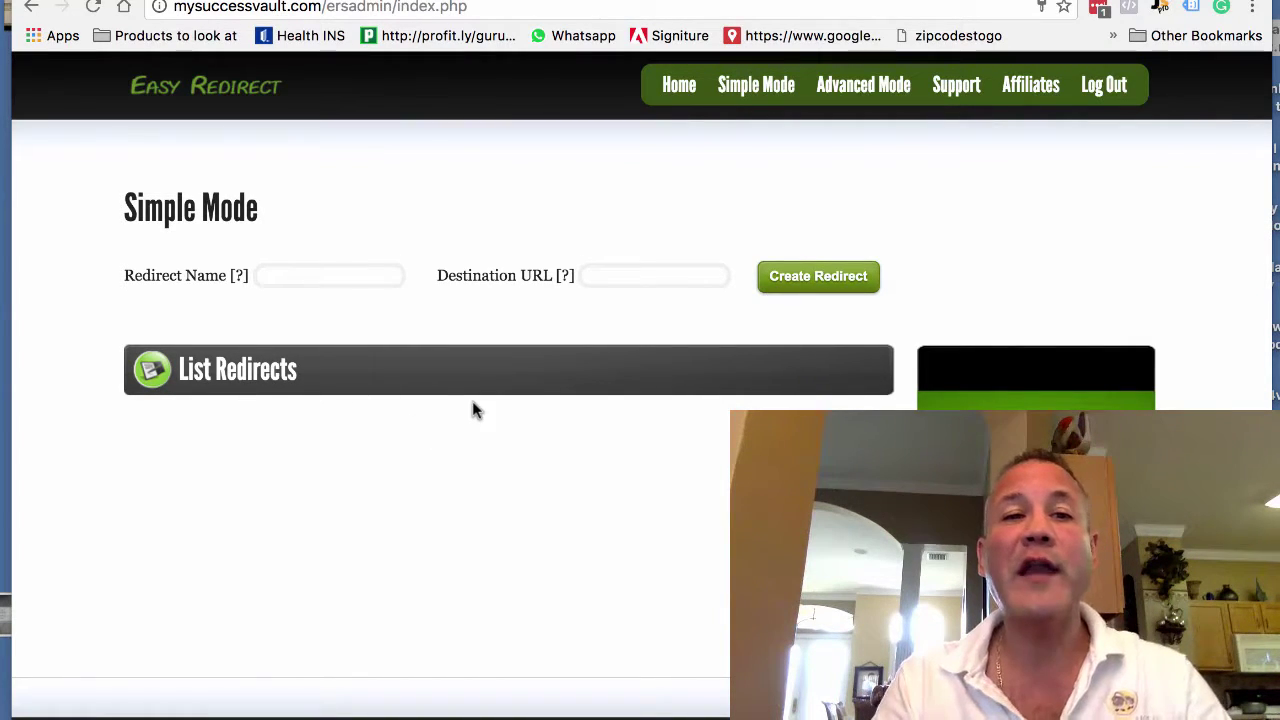
Select the admin page address, then return focus to the Simple Mode page.
{"action": "left_click", "coordinate": [177, 8]}
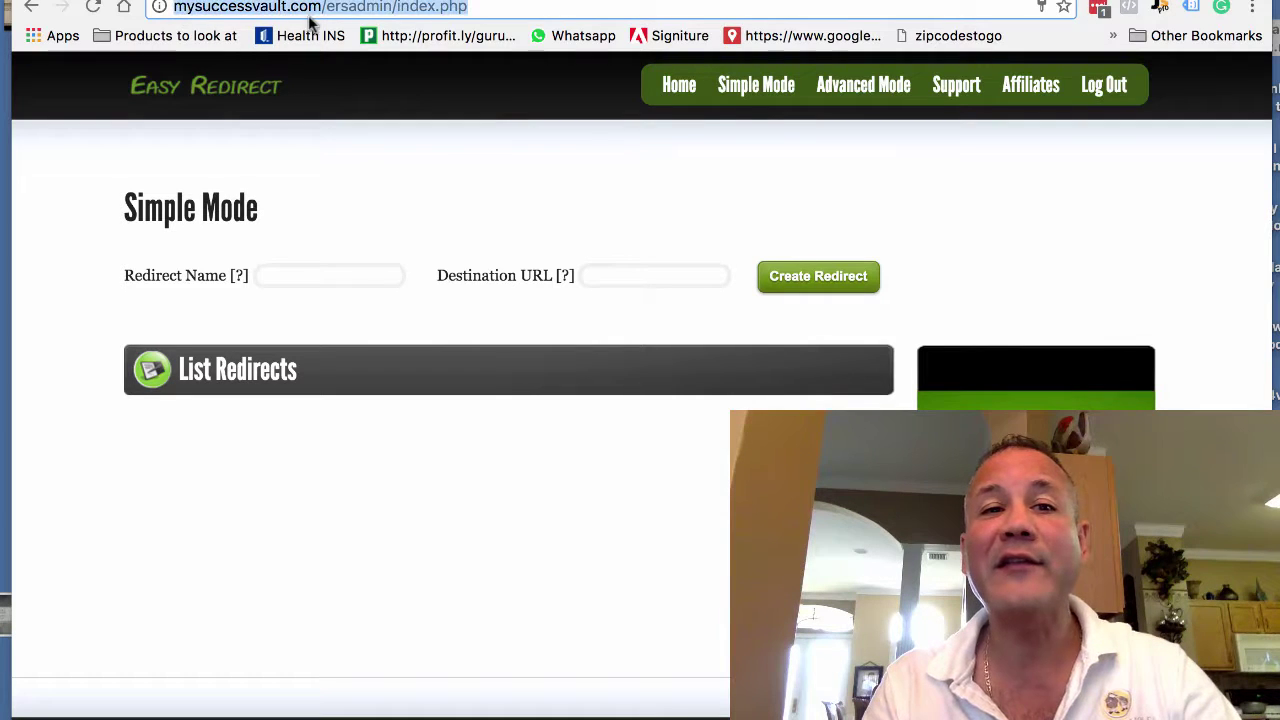
{"action": "left_click", "coordinate": [322, 490]}
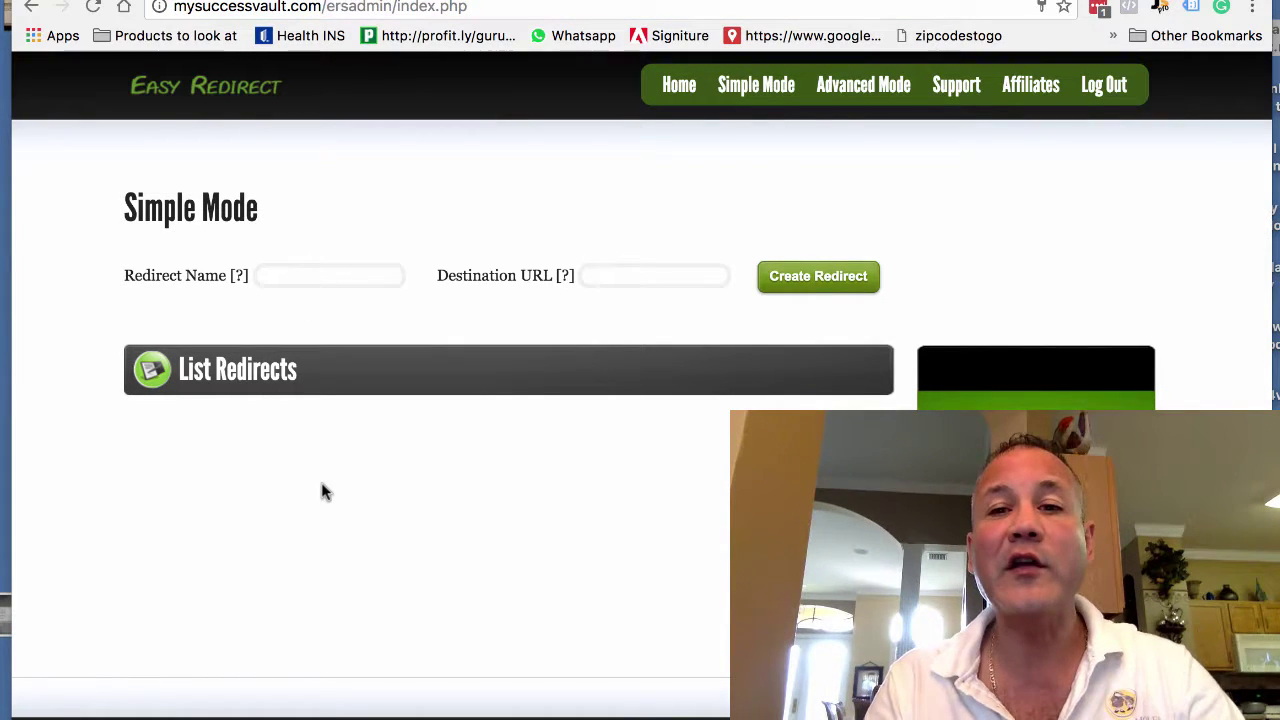
{"action": "scroll", "coordinate": [322, 490], "scroll_direction": "down", "scroll_amount": 1}
{"action": "scroll", "coordinate": [321, 482], "scroll_direction": "up", "scroll_amount": 1}
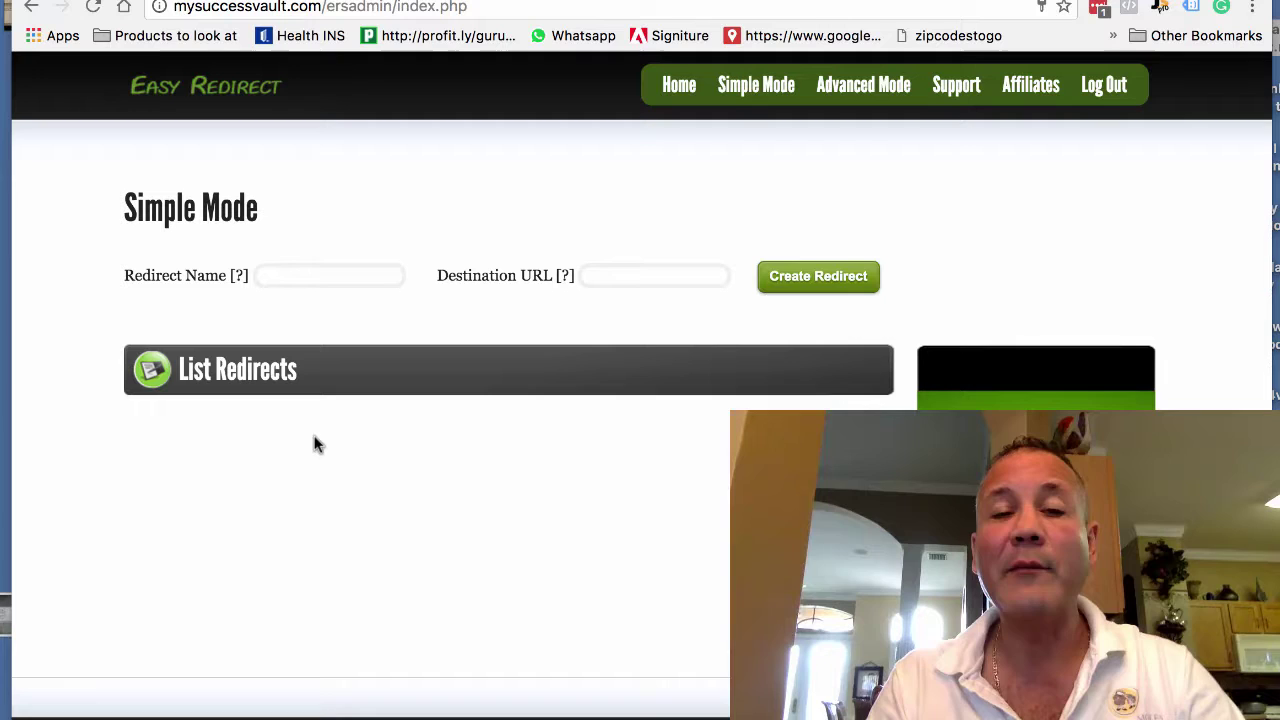